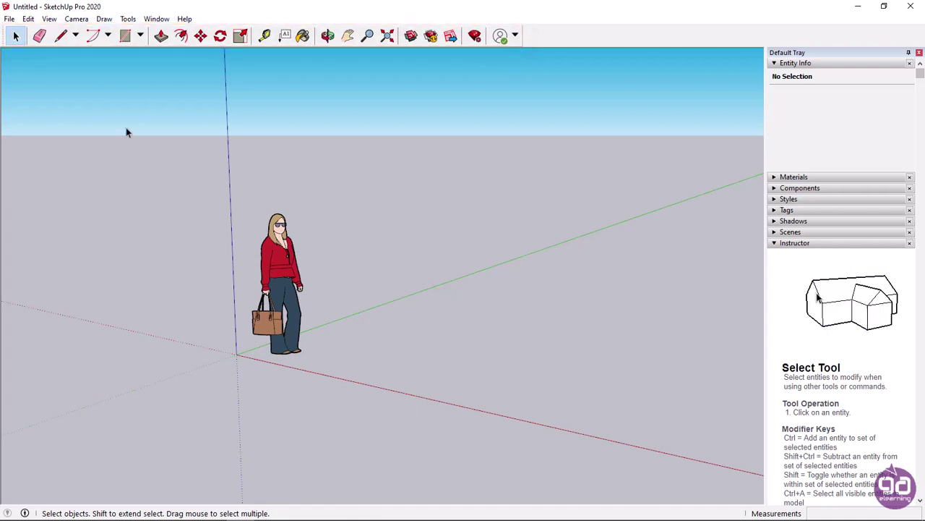
Step: Open the Toolbars dialog from the View menu and enable Large Tool Set
click(49, 20)
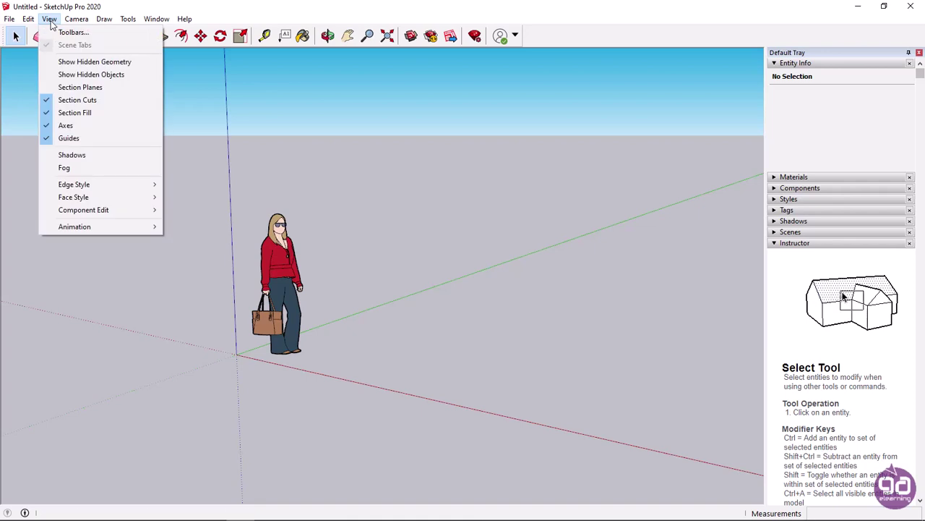
click(118, 33)
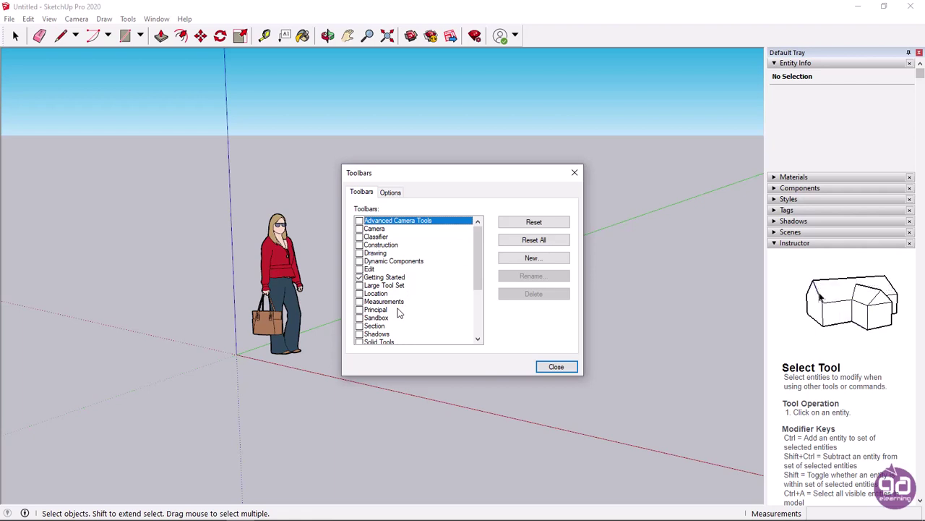
click(359, 277)
Step: Tick Large Tool Set, Section, Solid Tools and Views in the Toolbars list
click(361, 286)
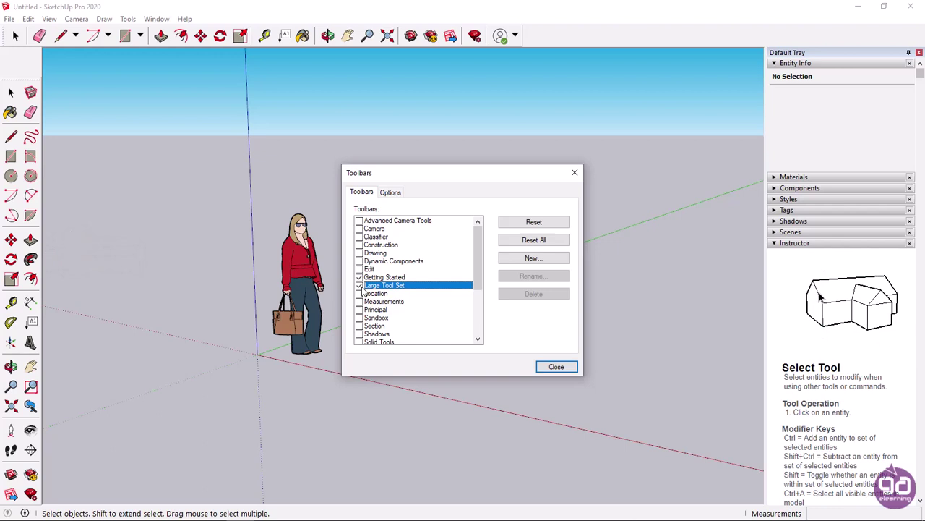
click(360, 326)
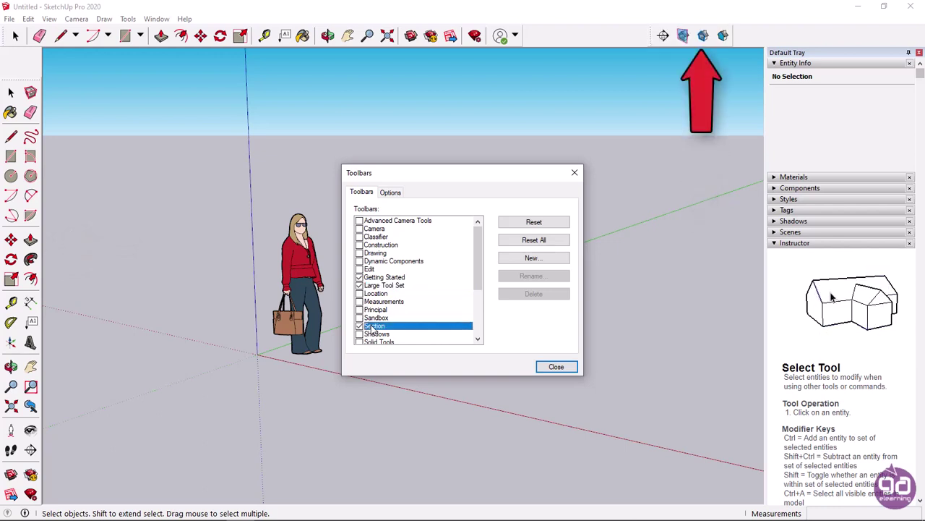
scroll(402, 311, down, 3)
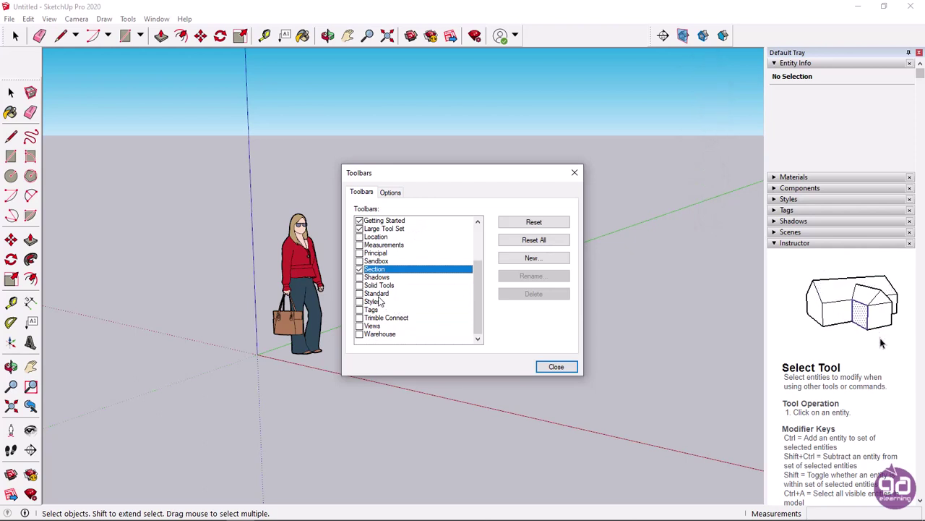
click(360, 285)
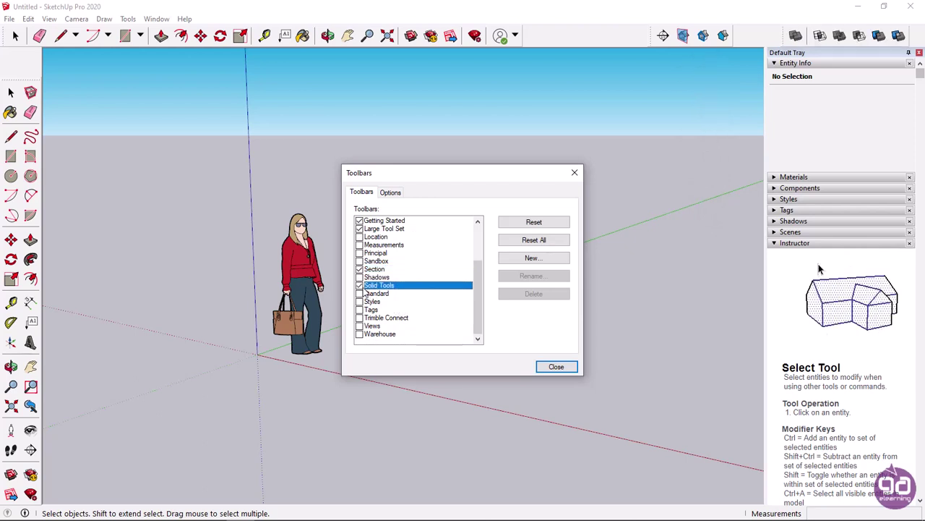
click(360, 326)
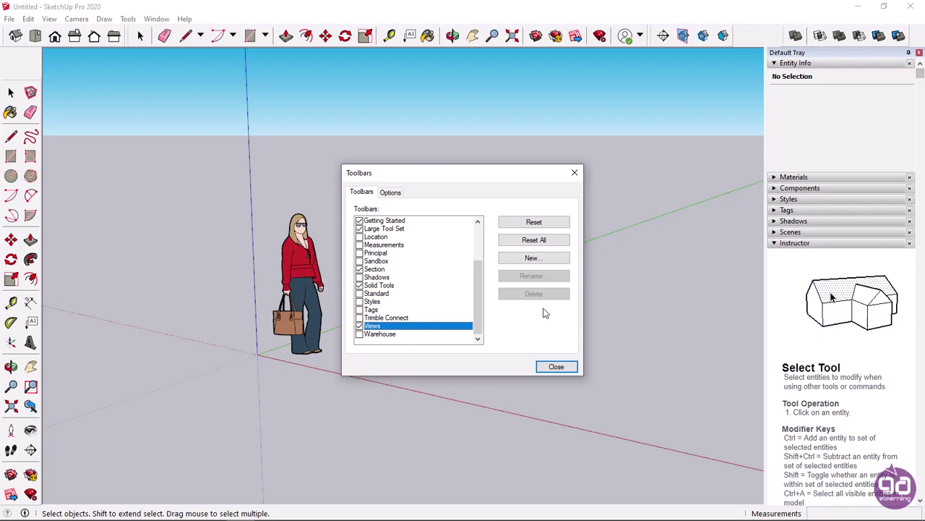
Step: Create a new custom toolbar named 'My Toolbar'
click(550, 260)
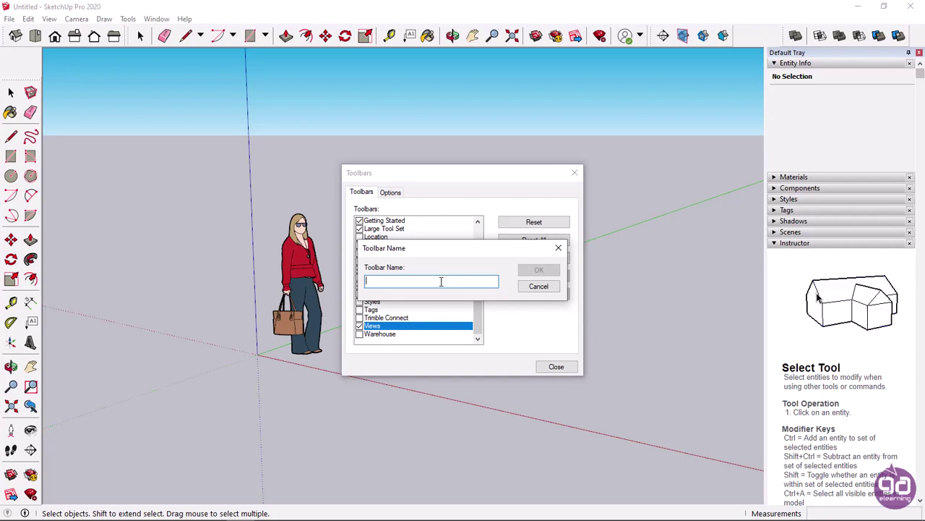
text(My )
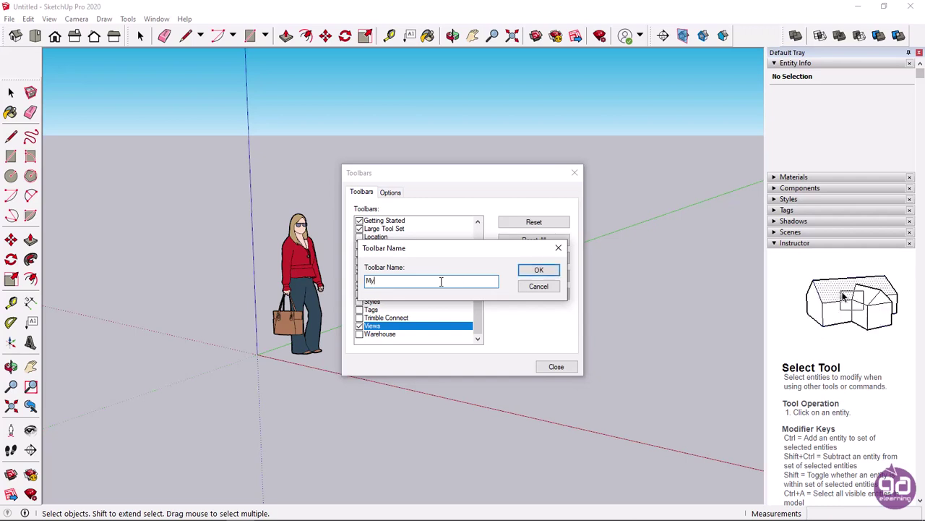
text(Tool)
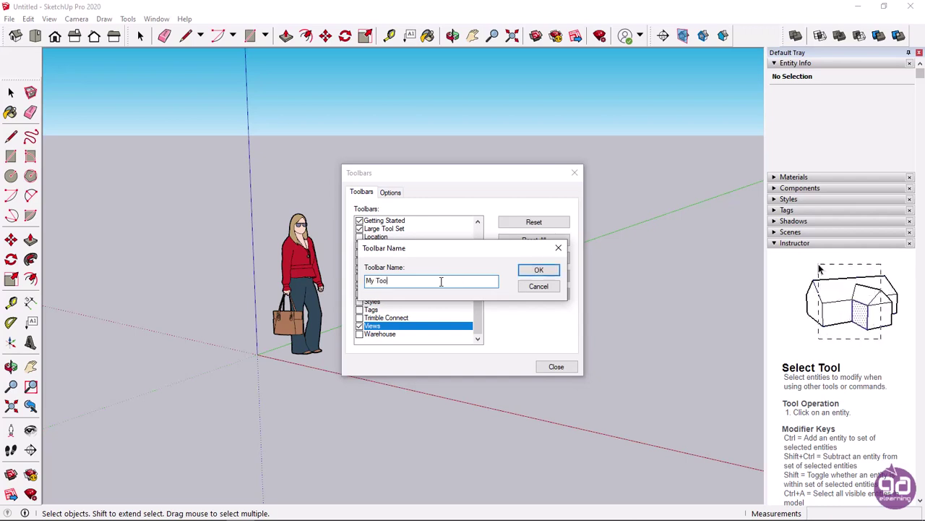
text(ba)
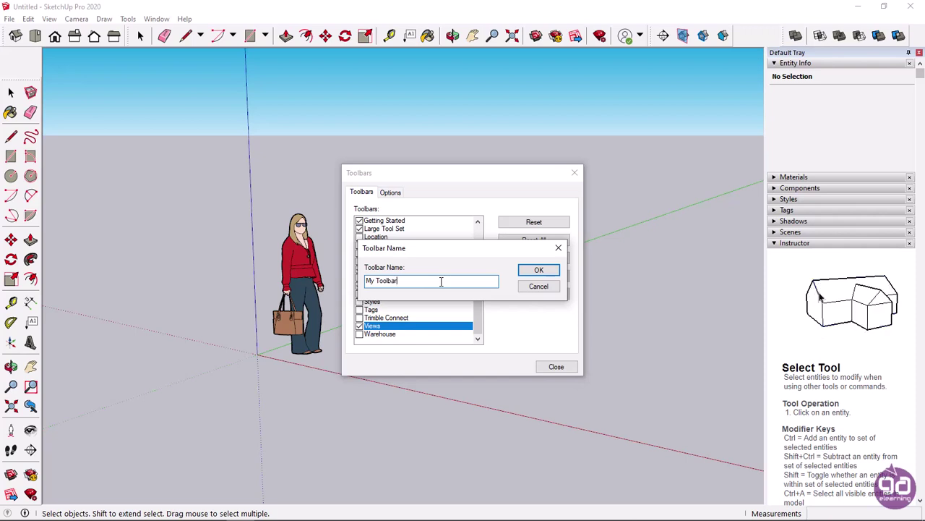
text(r)
click(551, 269)
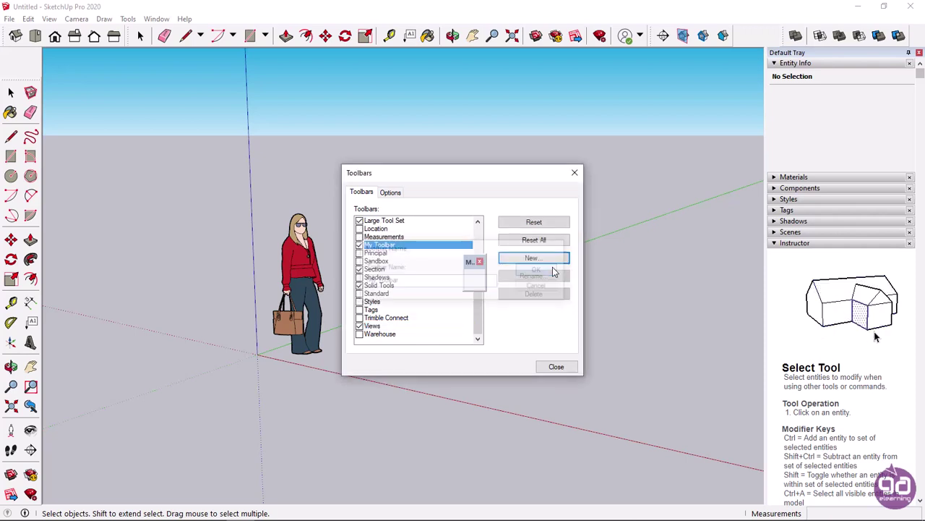
Step: Move My Toolbar aside and drag the Outer Shell tool from Solid Tools onto it
drag(470, 262, 547, 96)
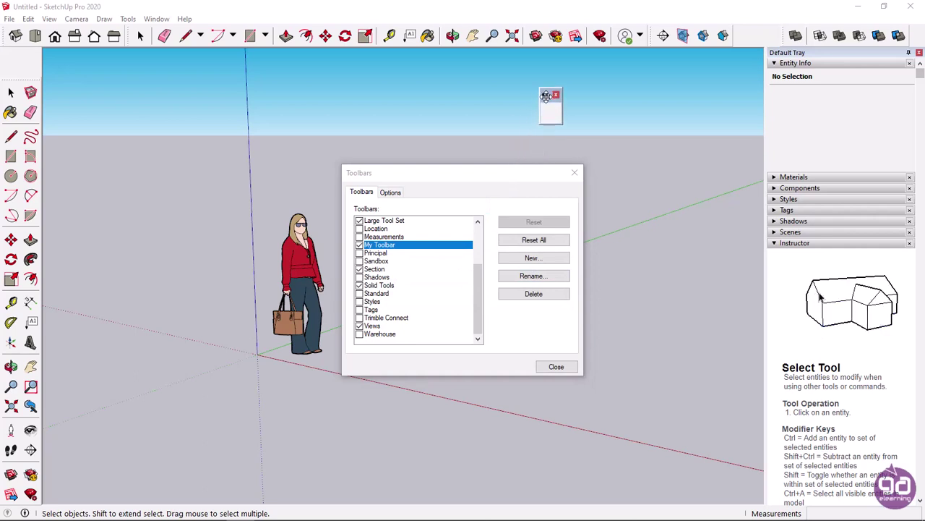
click(795, 36)
mouse_move(795, 37)
mouse_down()
mouse_move(759, 65)
mouse_move(656, 99)
mouse_move(556, 118)
mouse_up()
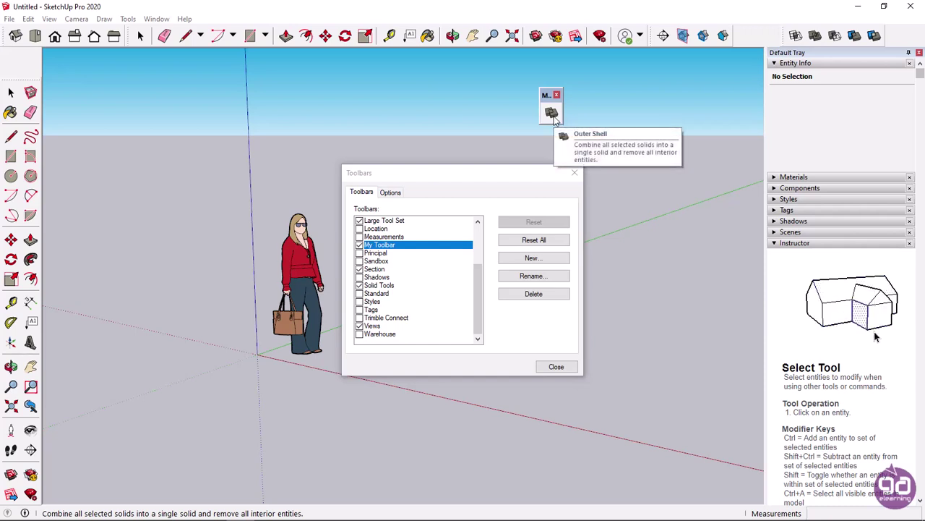
Step: Ctrl-drag a copy of Outer Shell back into the Solid Tools toolbar
key(ctrl)
ctrl+drag(553, 116, 574, 119)
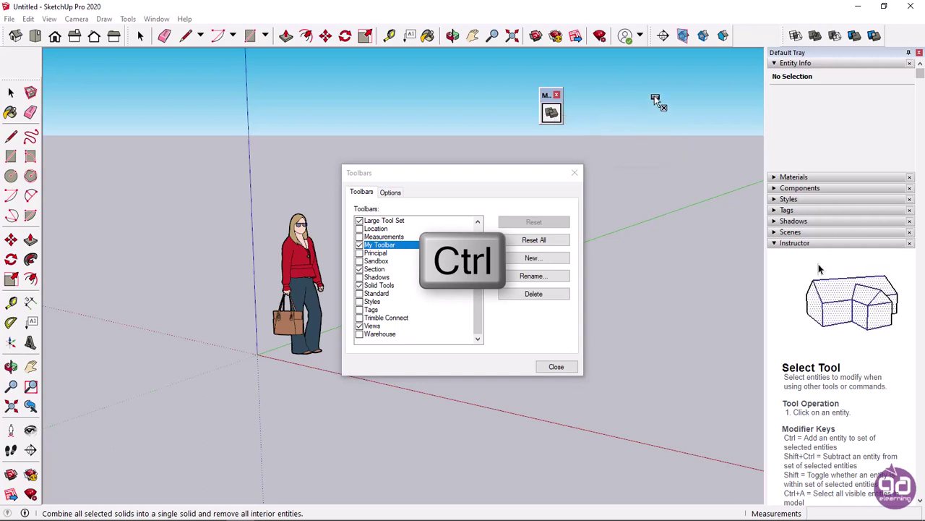
ctrl+drag(654, 95, 791, 37)
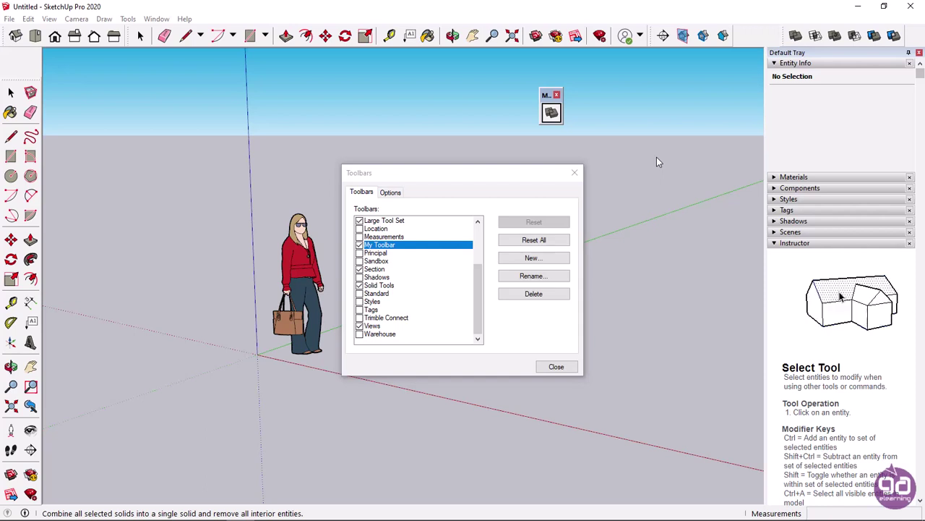
Step: Delete My Toolbar from the Toolbars list and confirm with Yes
click(388, 246)
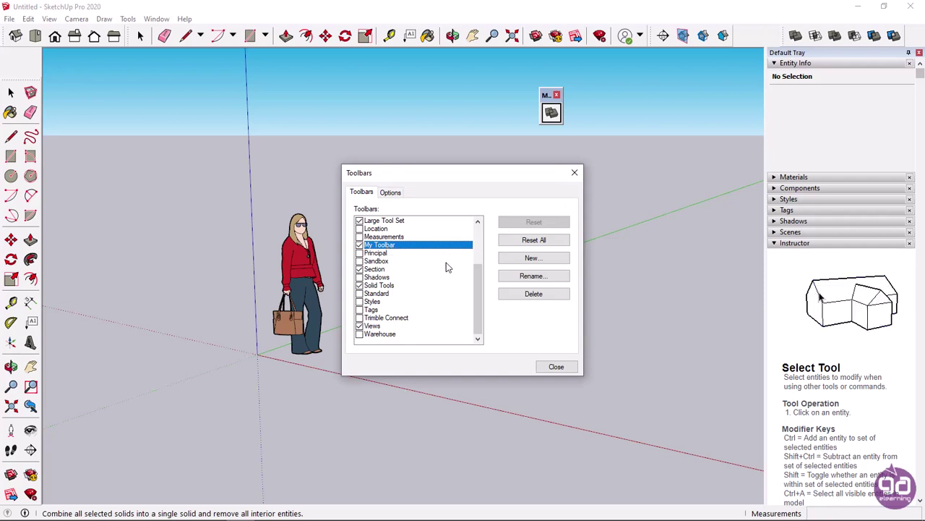
click(533, 294)
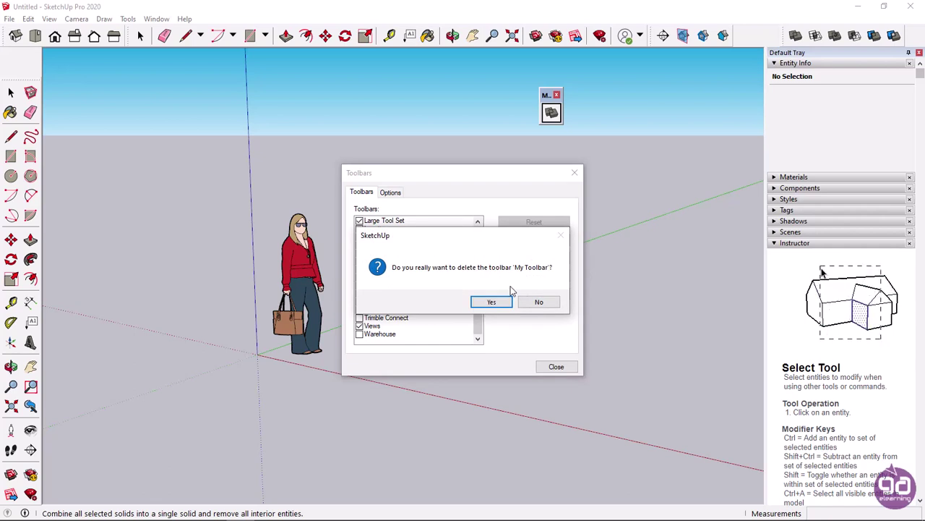
click(490, 302)
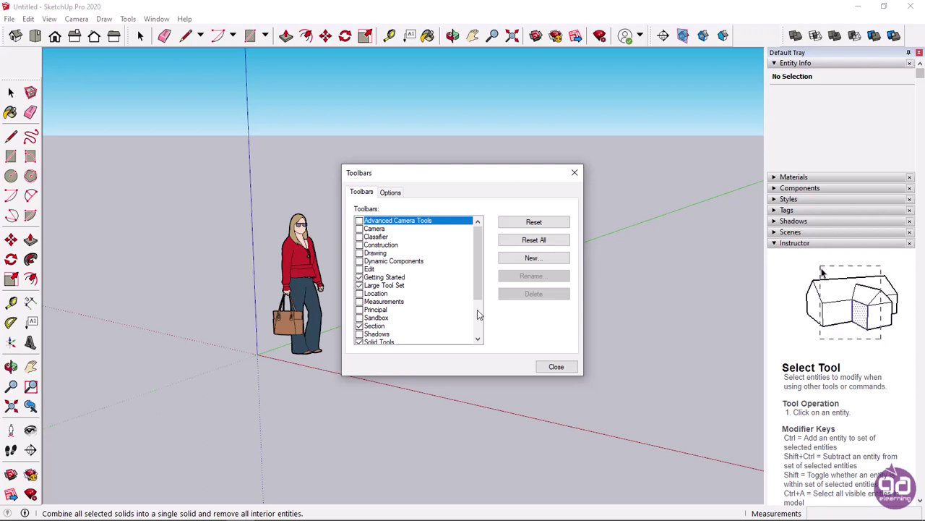
Step: Select Solid Tools in the Toolbars list, reset it and confirm with Yes
scroll(412, 322, down, 3)
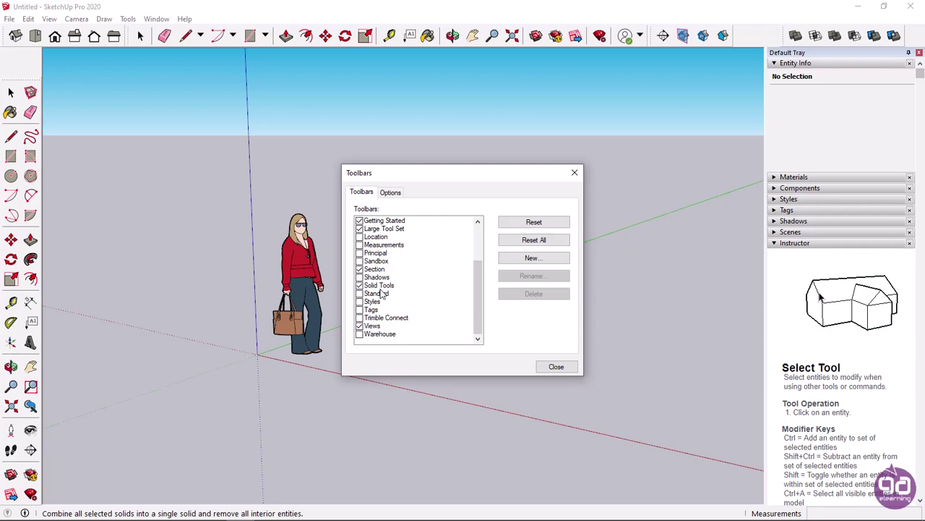
click(382, 285)
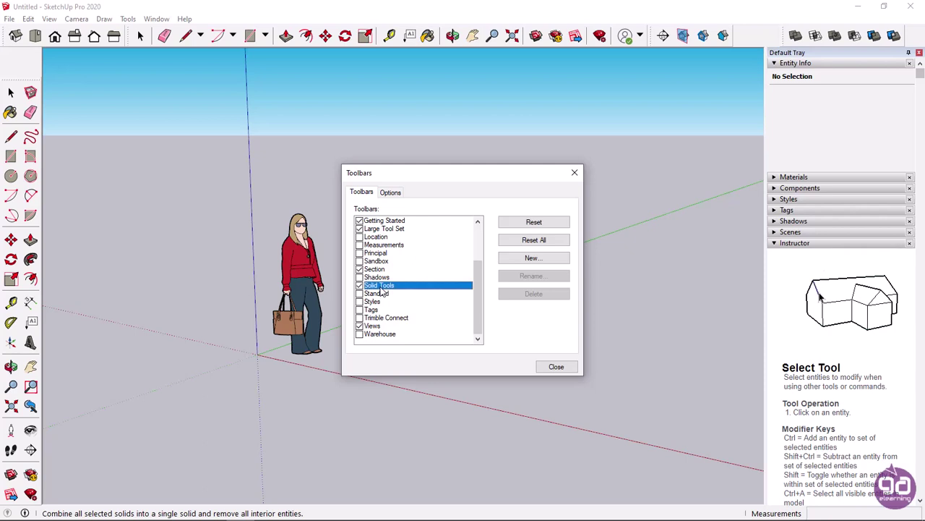
click(508, 223)
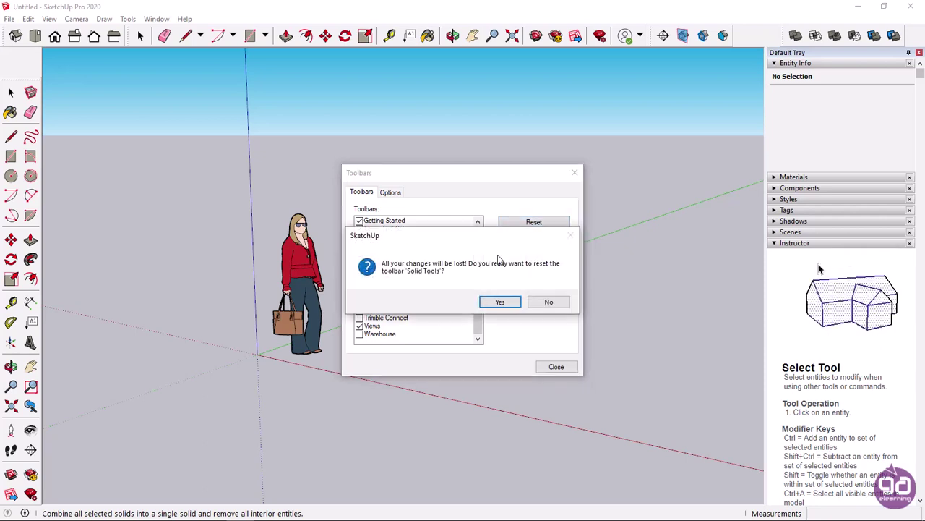
click(505, 301)
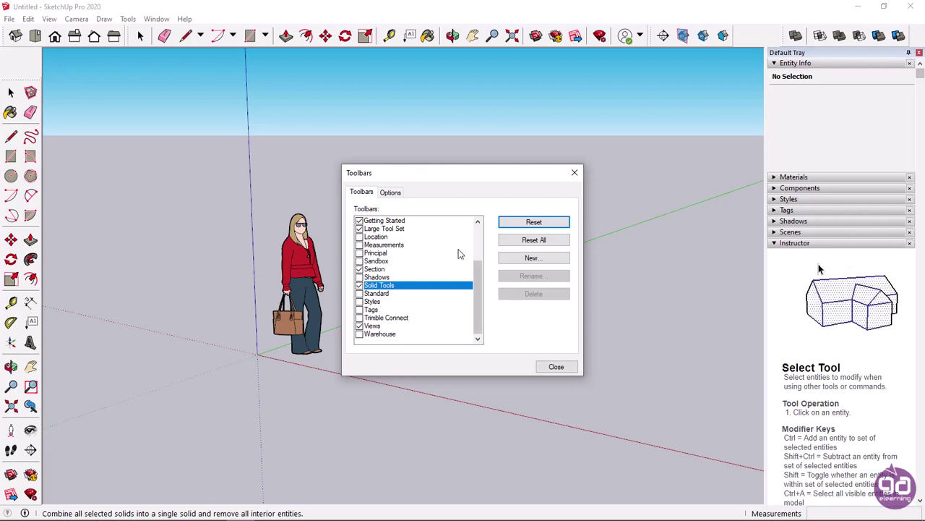
Step: Switch toolbar ScreenTips off on the Options tab and close the Toolbars dialog
click(398, 195)
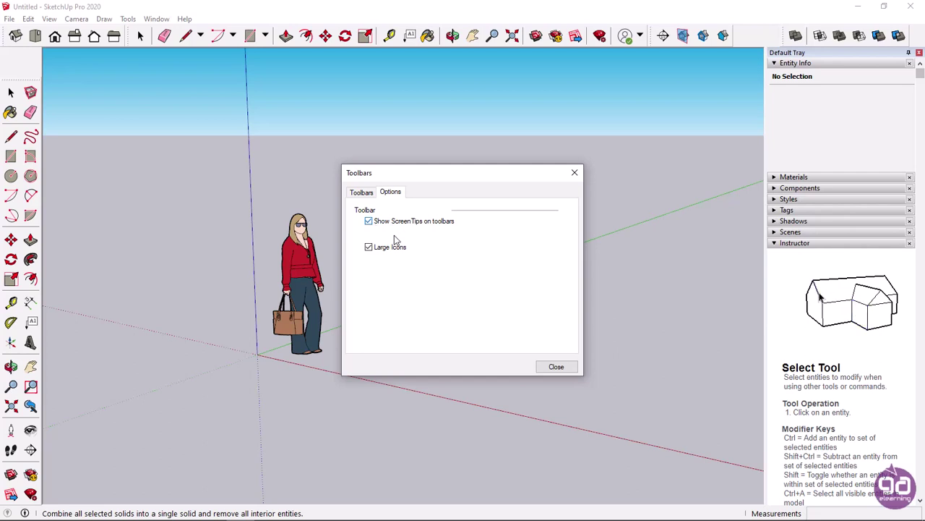
click(553, 365)
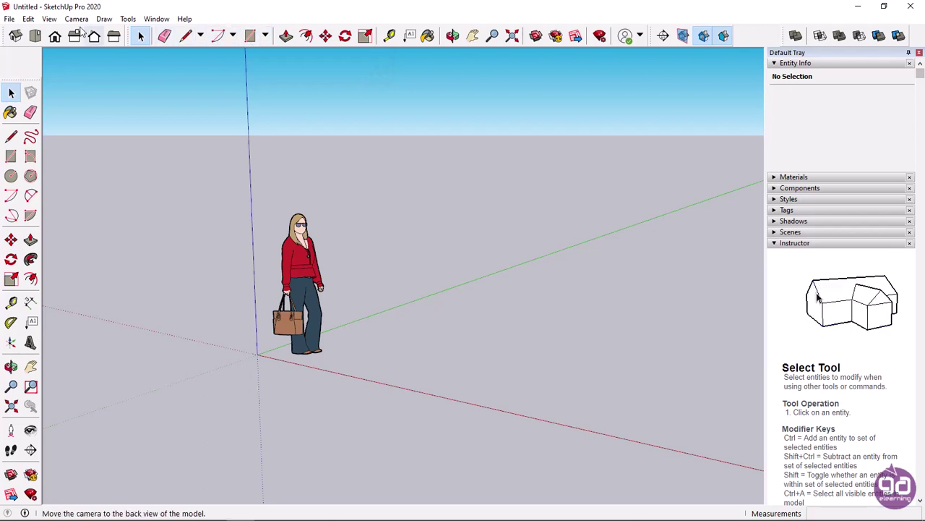
click(49, 19)
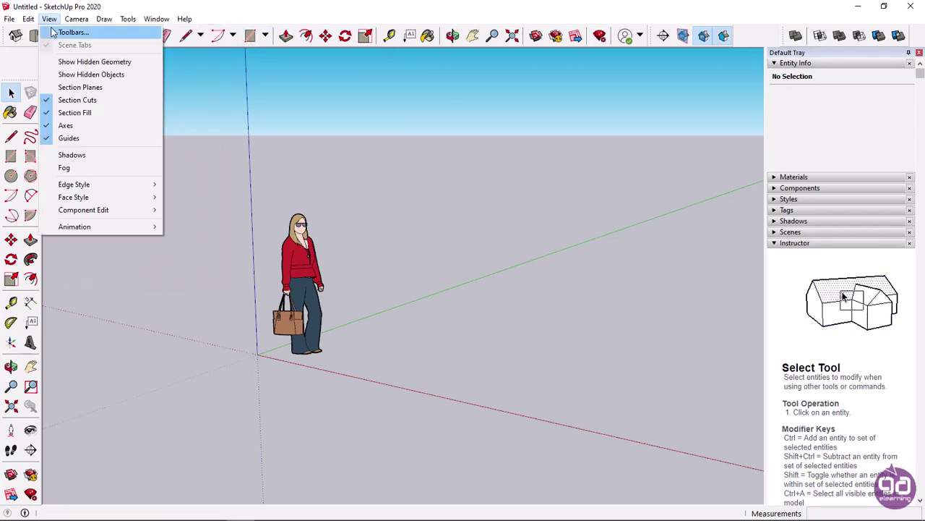
click(54, 33)
click(369, 222)
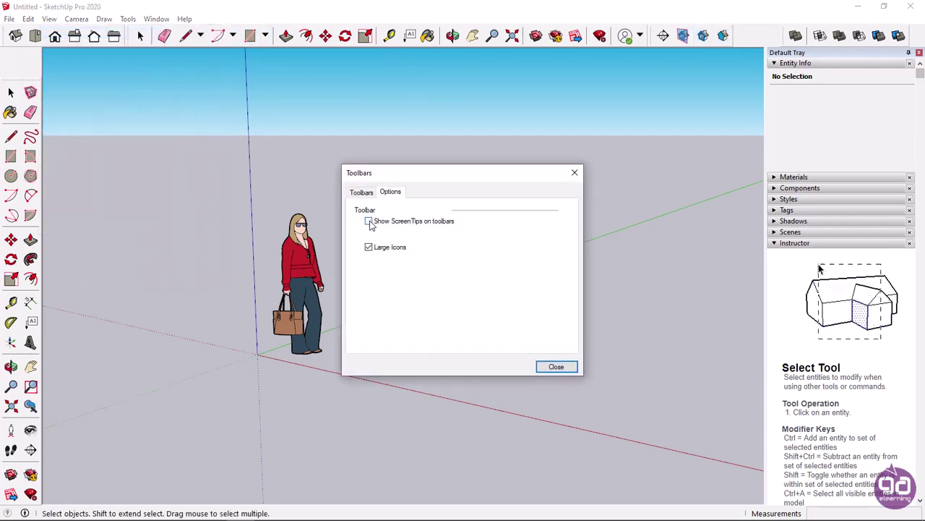
click(555, 366)
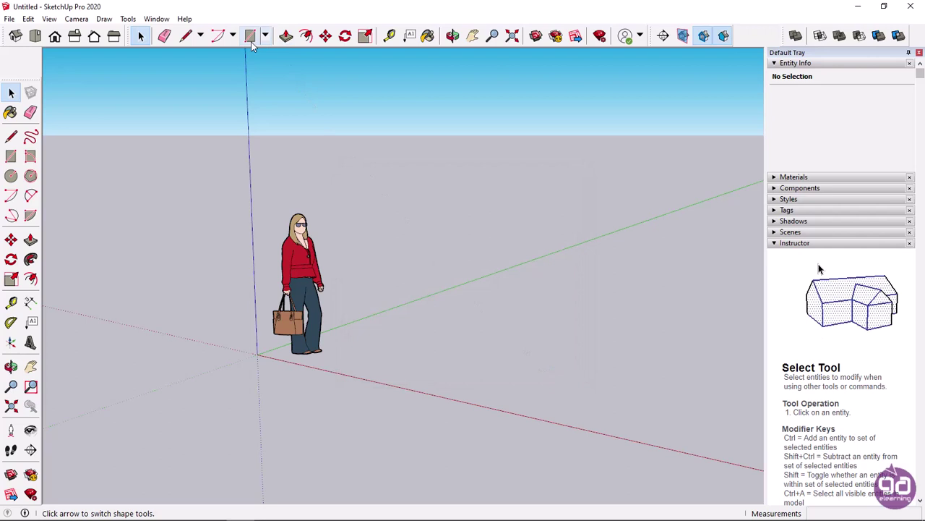
Step: Reopen the Toolbars dialog and turn Show ScreenTips on toolbars back on
click(51, 19)
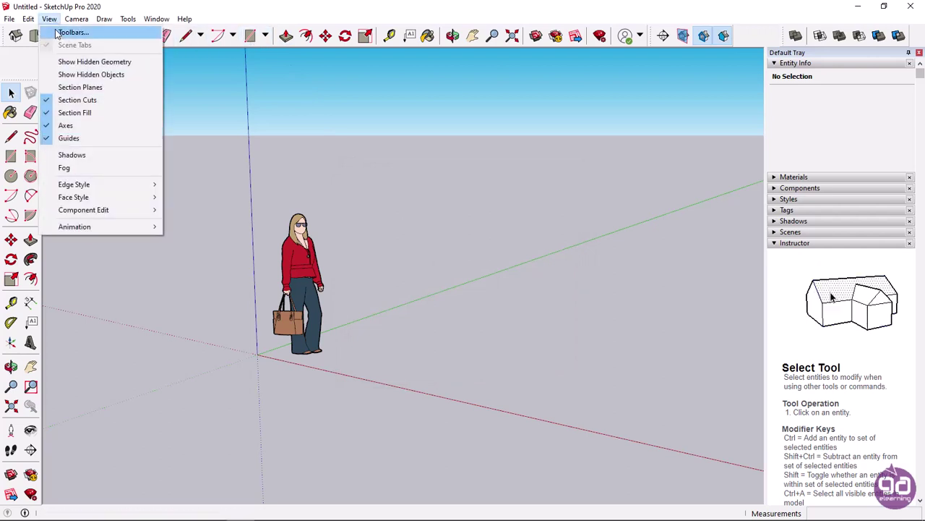
click(73, 32)
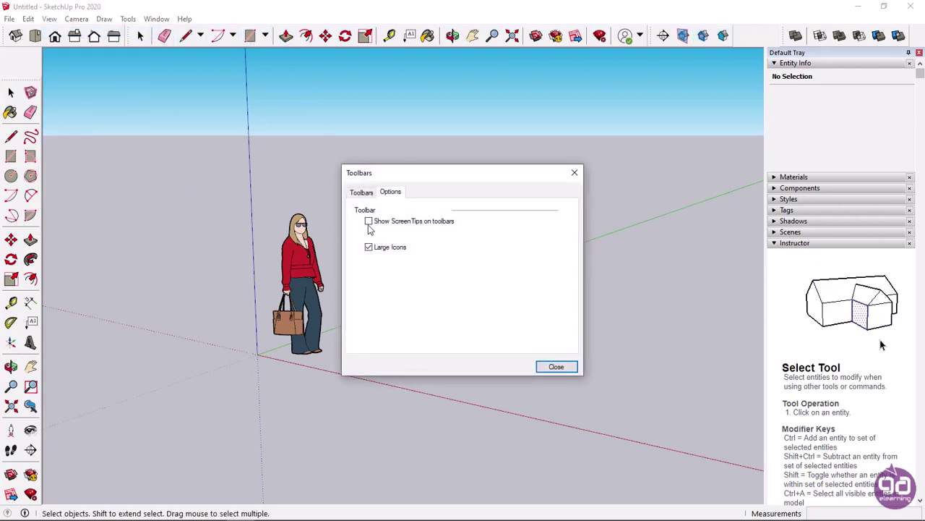
click(369, 223)
Step: Uncheck then recheck Large Icons, and close the Toolbars dialog
click(369, 248)
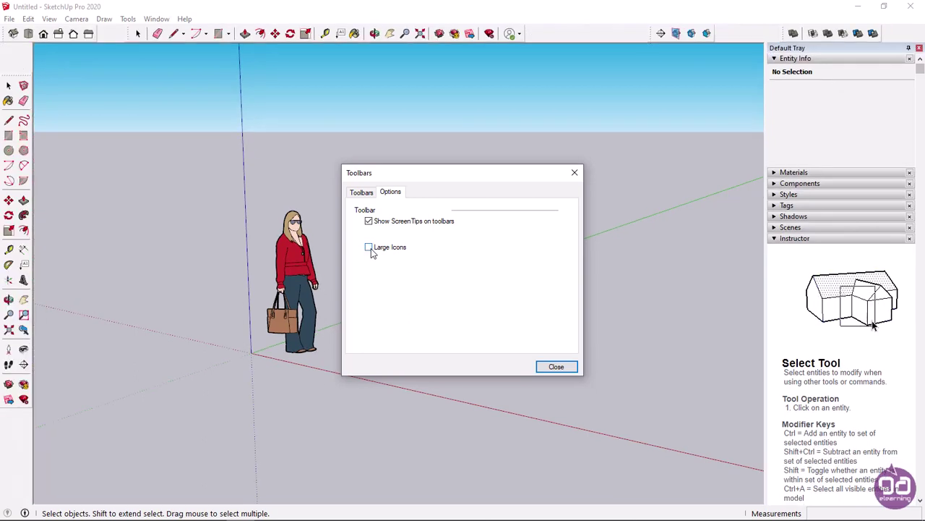
click(369, 247)
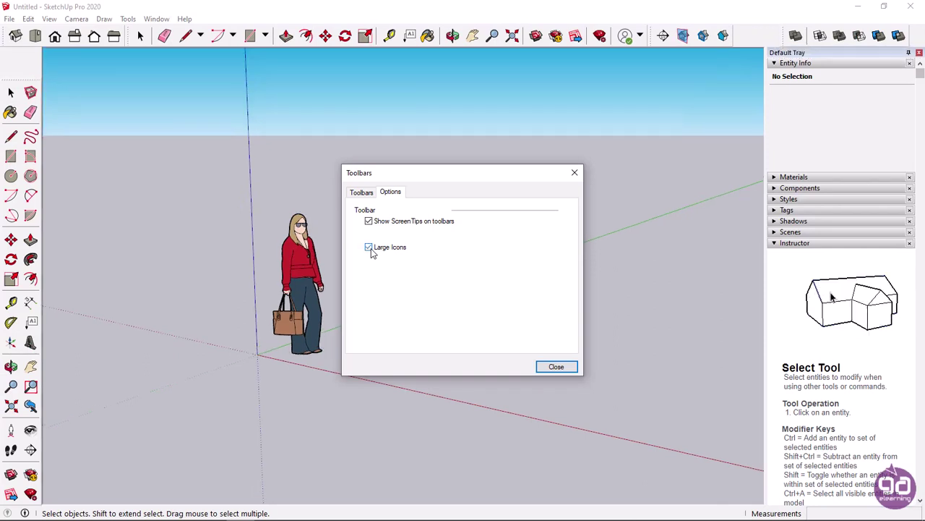
click(554, 366)
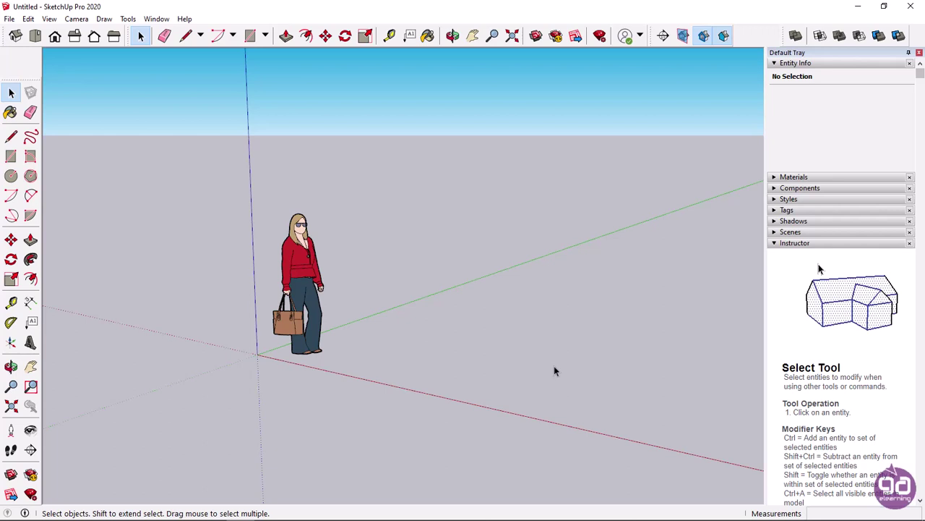
Step: Uncheck Getting Started in the toolbar context menu to hide it
right_click(35, 80)
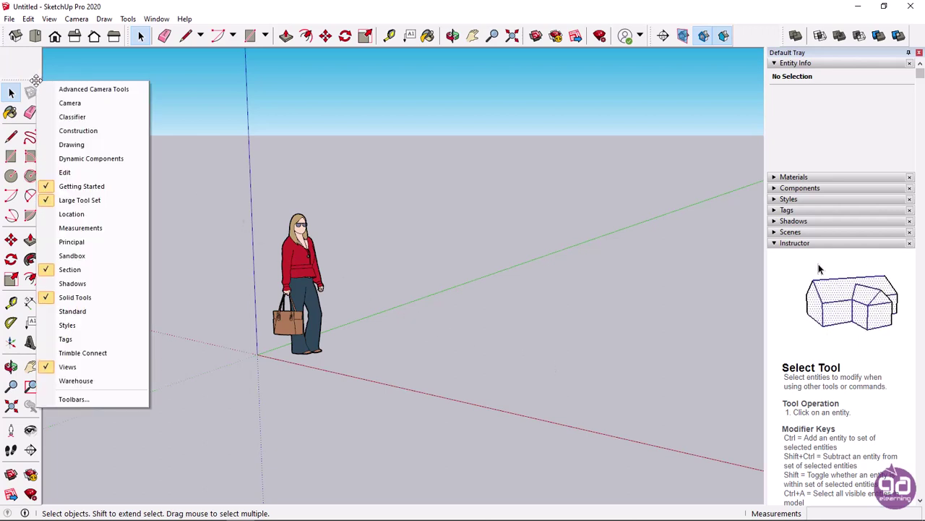
click(97, 189)
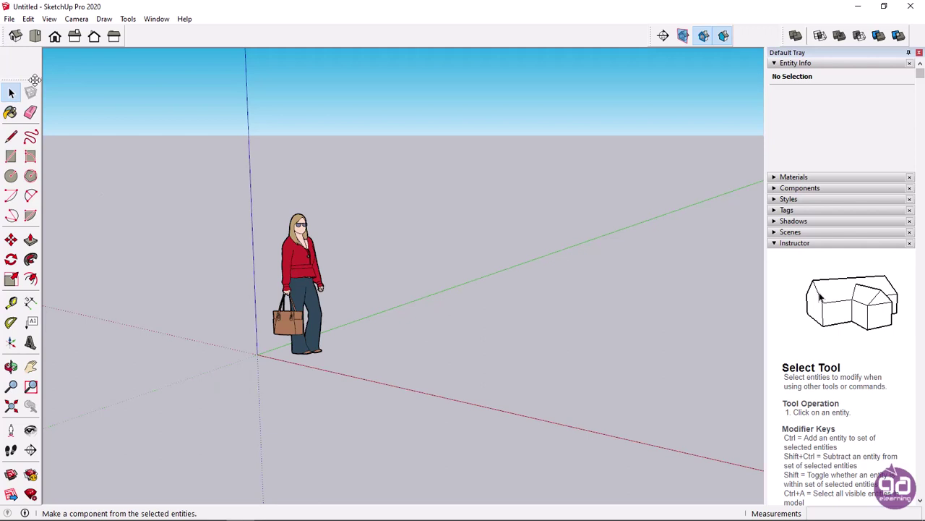
Step: Raise the Large Tool Set and dock Section and Solid Tools right after Views
drag(31, 77, 32, 48)
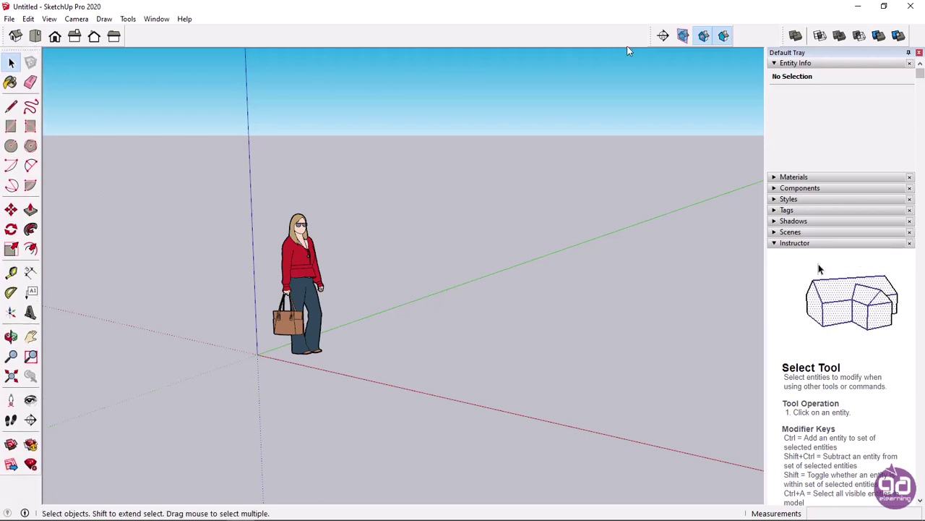
drag(654, 37, 126, 47)
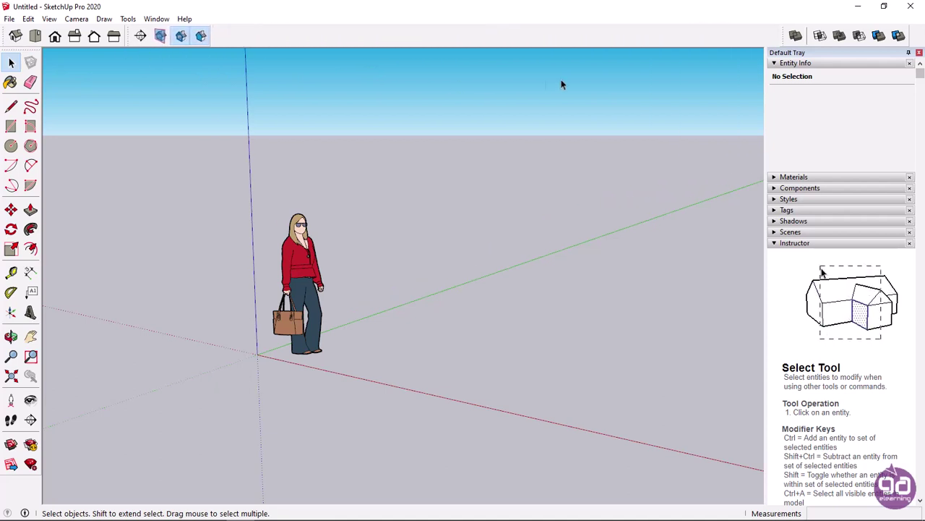
drag(778, 36, 211, 35)
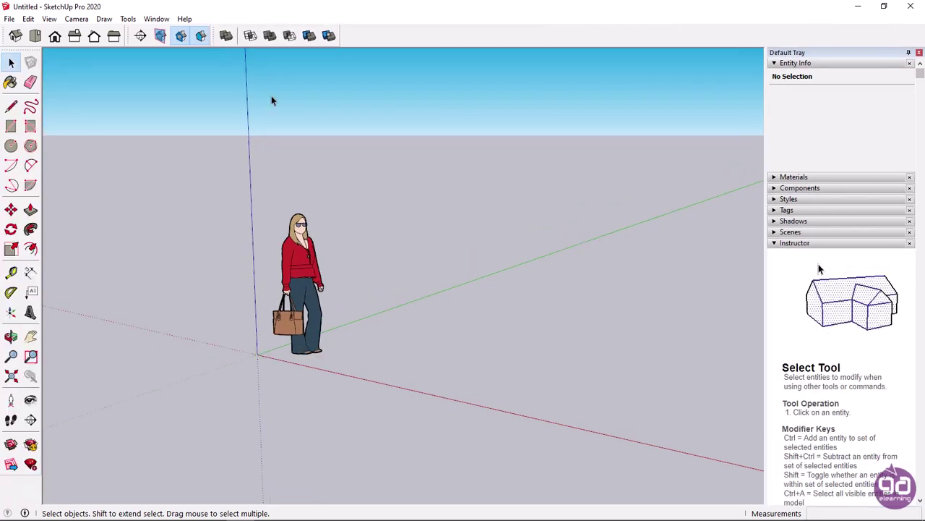